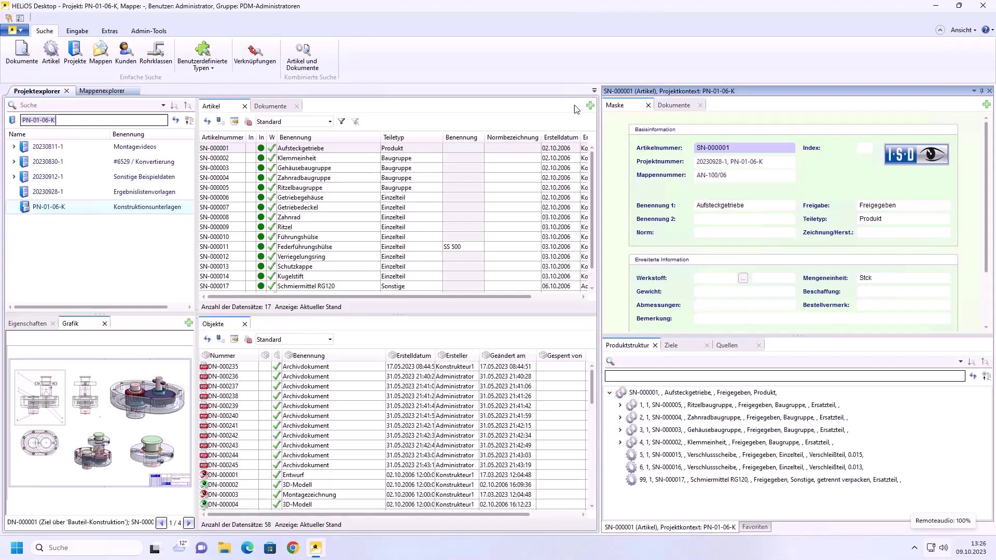
- Examine which additional tabs can be added to the project's article list and to the article detail window
{"action": "left_click", "coordinate": [590, 106]}
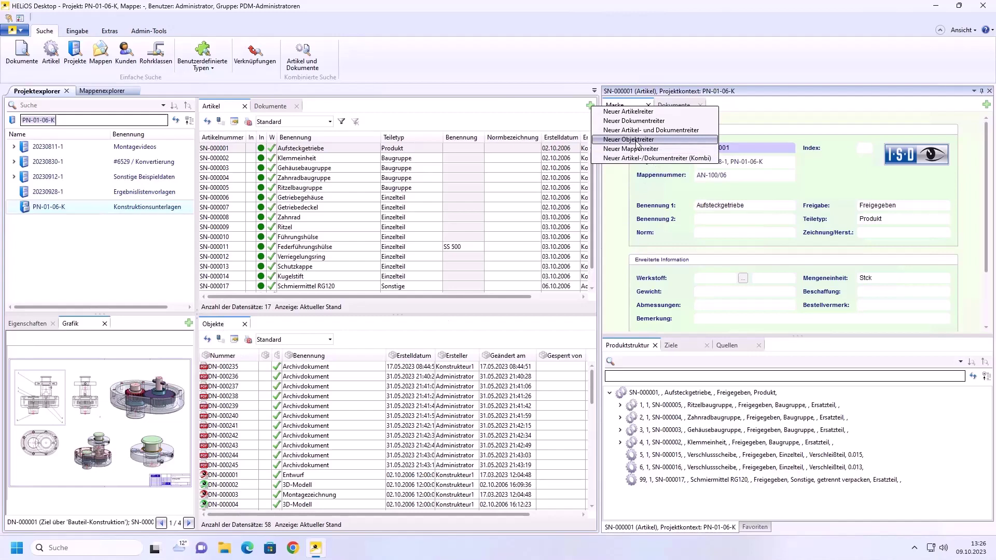
{"action": "left_click", "coordinate": [492, 108]}
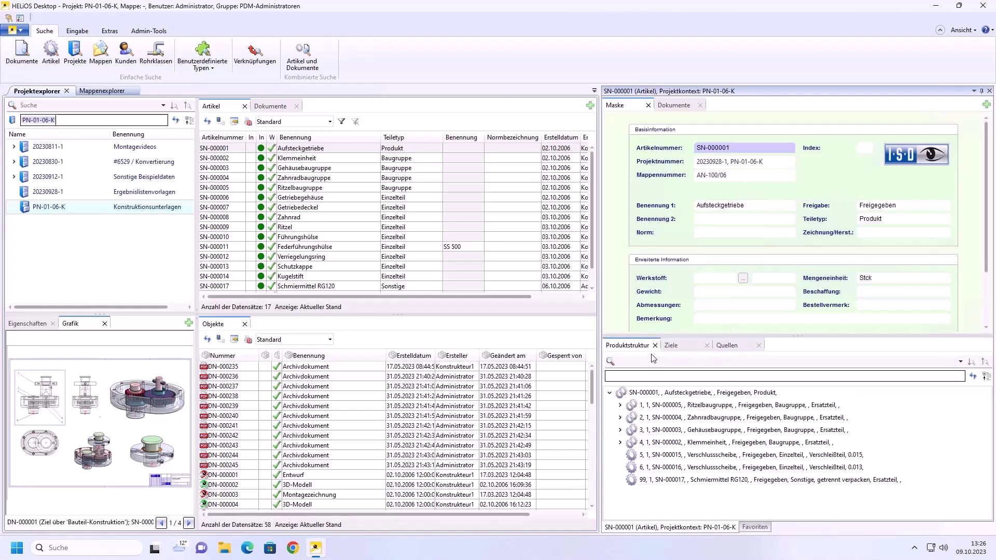
{"action": "left_click", "coordinate": [986, 106]}
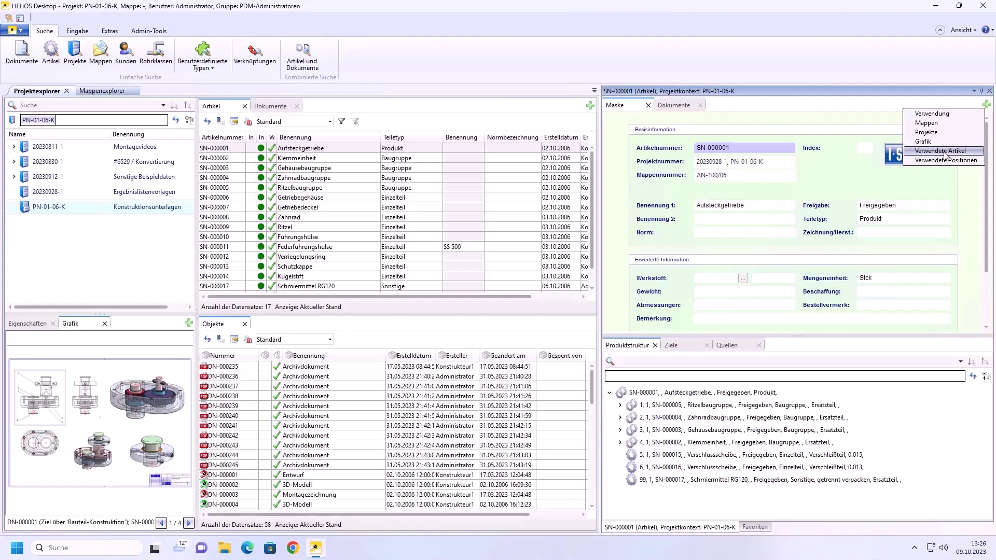
{"action": "left_click", "coordinate": [527, 55]}
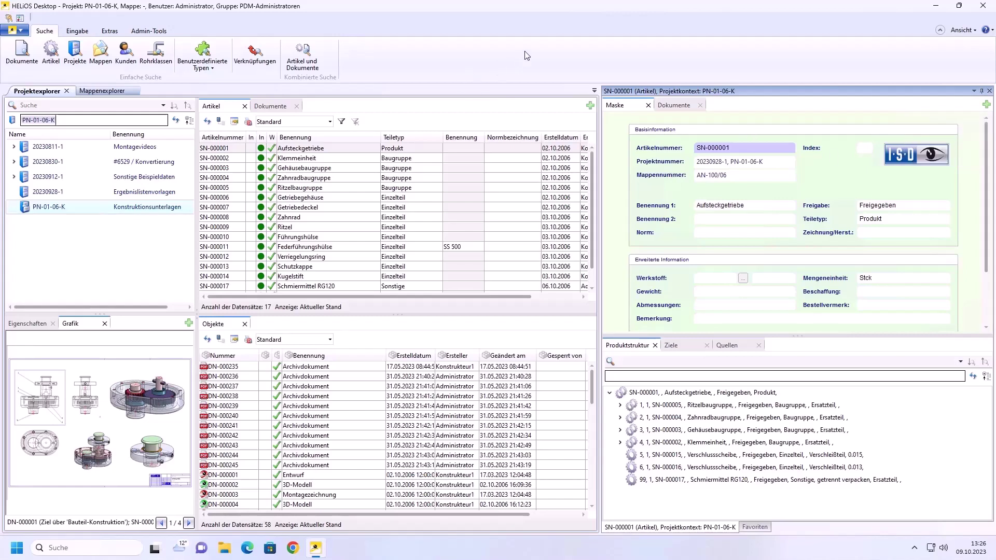
- Open the article search, enlarge its window to view the Artikel and Klassifizierung search conditions, and cancel the search
{"action": "left_click", "coordinate": [51, 54]}
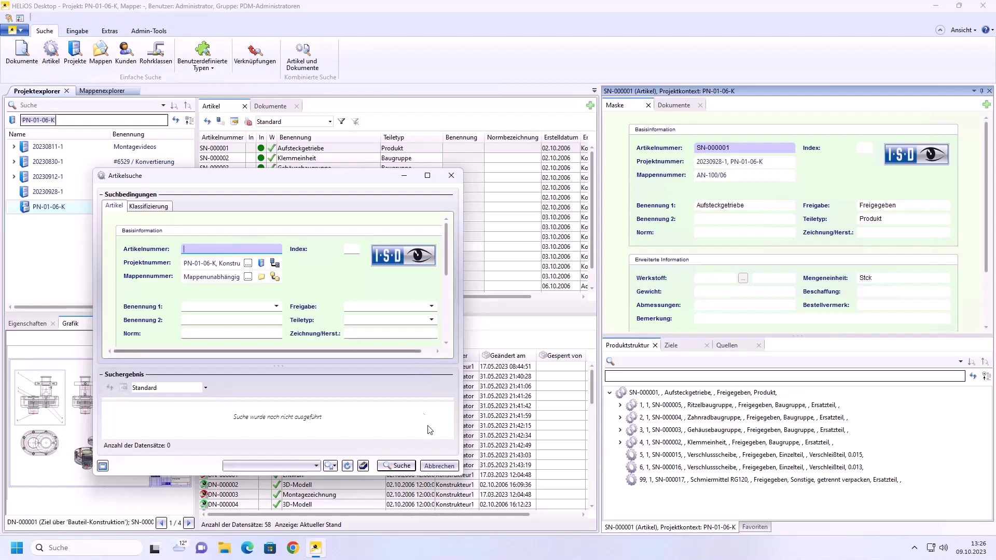
{"action": "left_click_drag", "start_coordinate": [459, 476], "coordinate": [682, 511]}
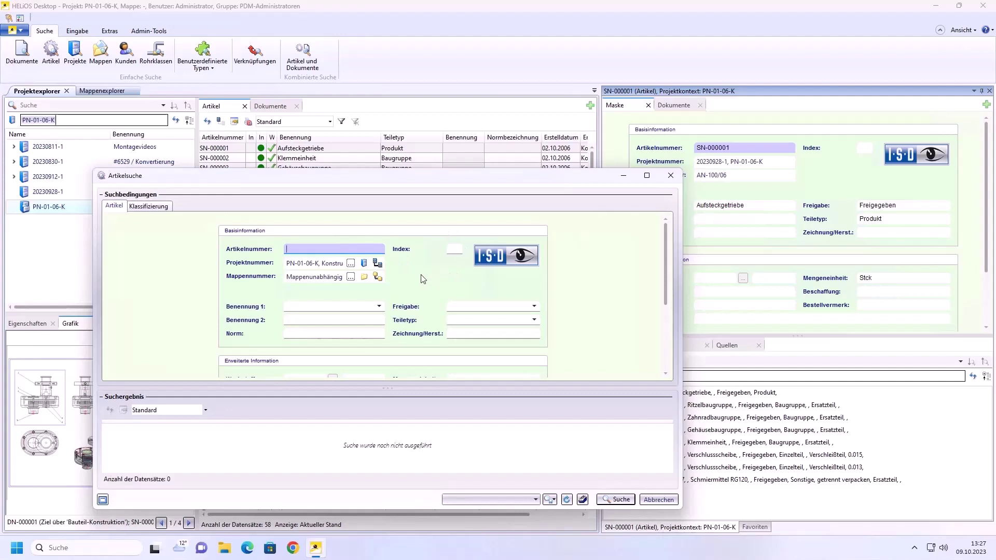
{"action": "left_click_drag", "start_coordinate": [399, 166], "coordinate": [397, 111]}
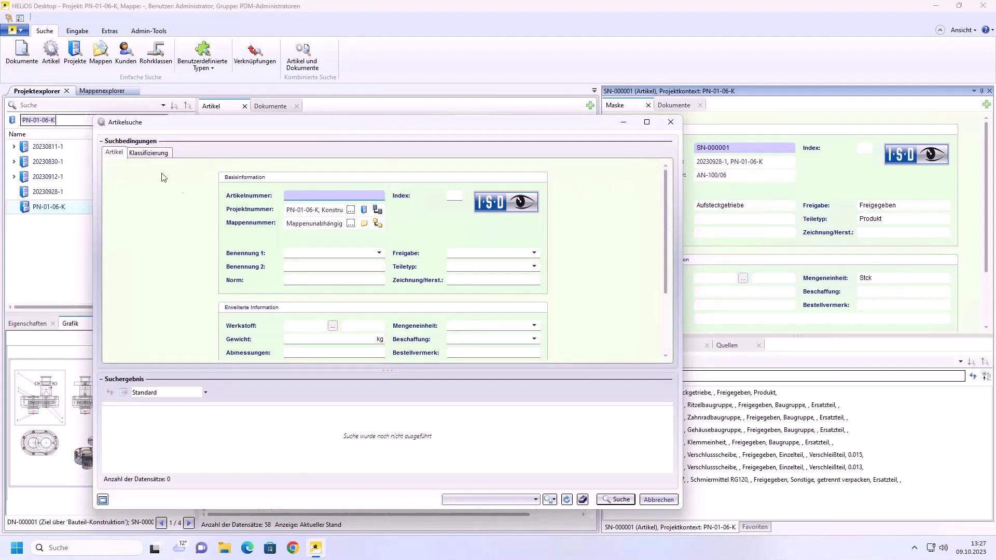
{"action": "left_click", "coordinate": [145, 156]}
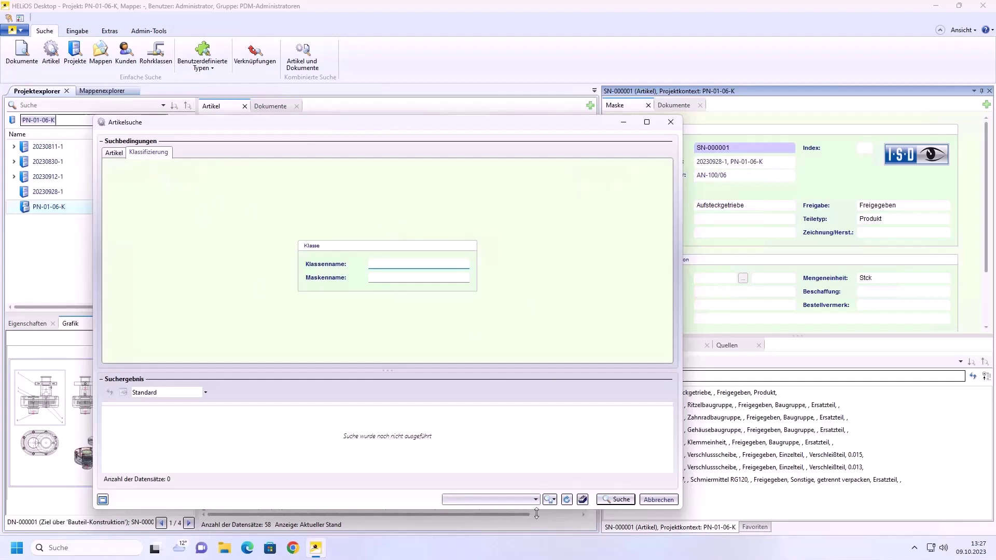
{"action": "left_click", "coordinate": [666, 500]}
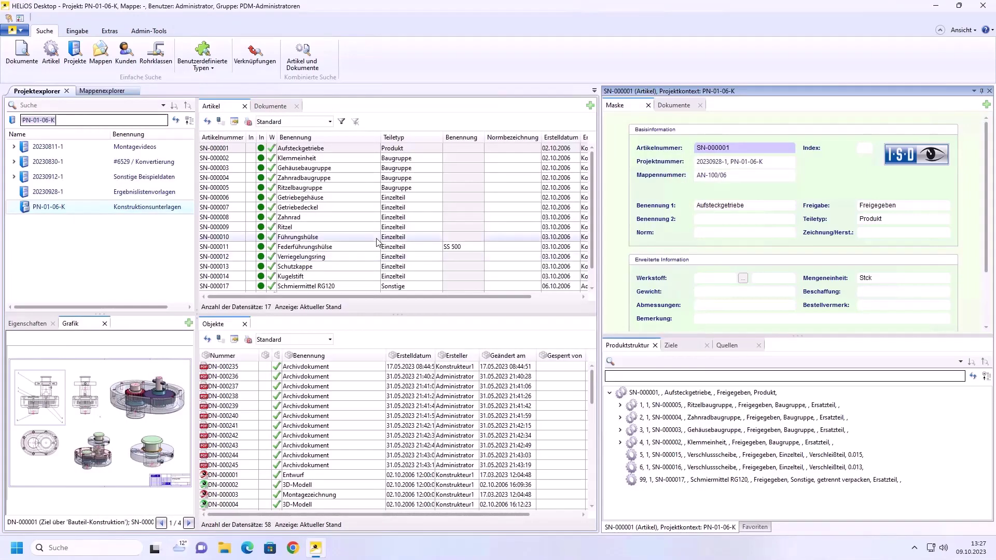
- In the HELiOS display options, disable the selectable tabs Objekte and Mappen for the Projektexplorer window type and apply the change
{"action": "left_click", "coordinate": [21, 32]}
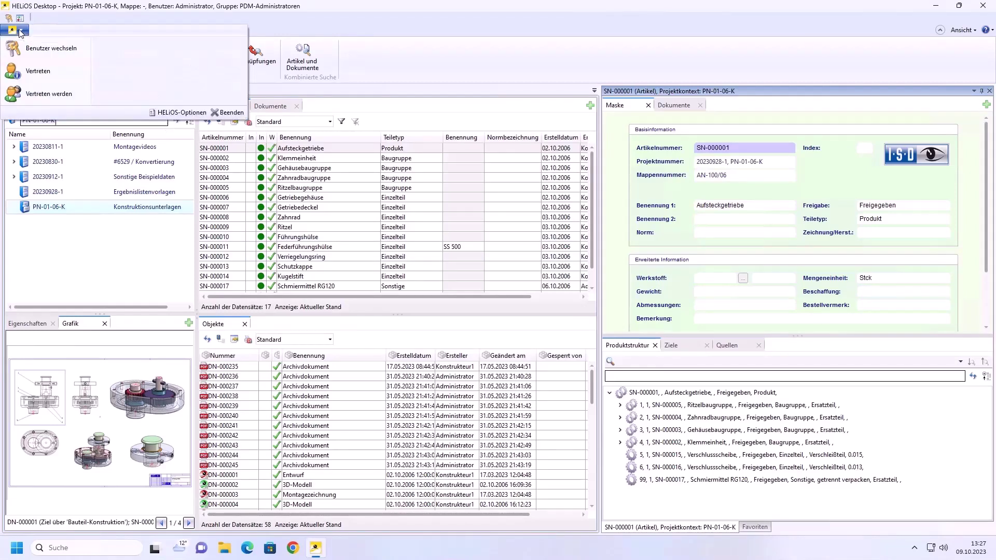
{"action": "left_click", "coordinate": [191, 116]}
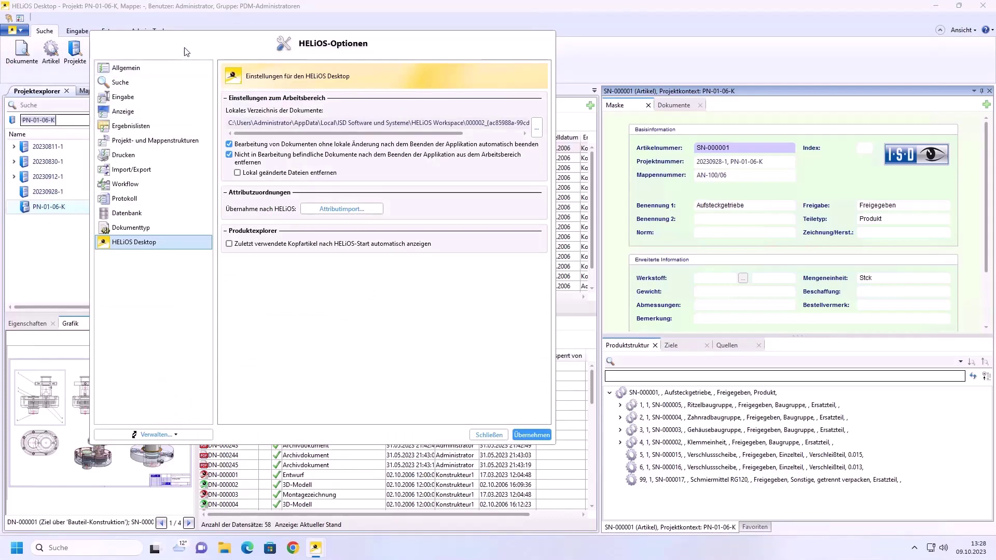
{"action": "left_click", "coordinate": [133, 113]}
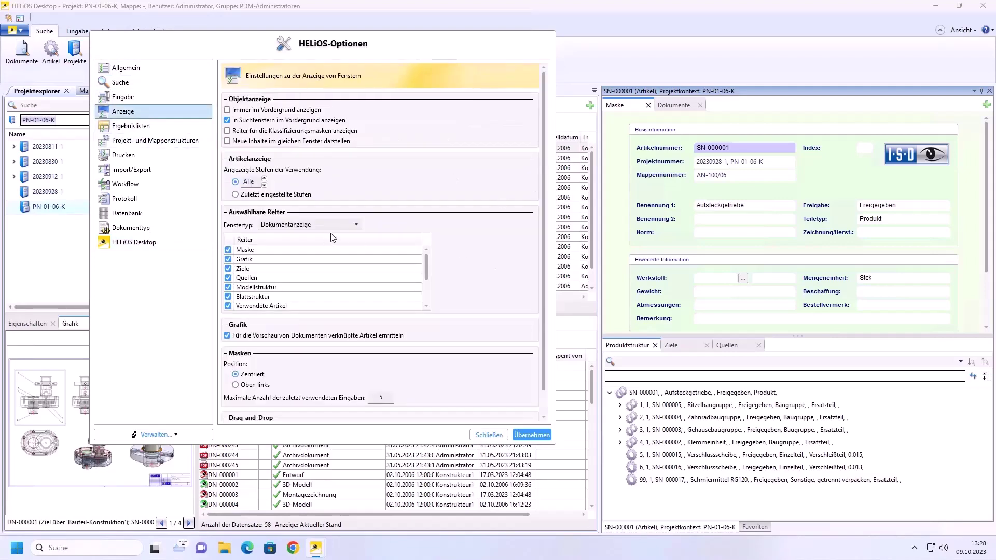
{"action": "left_click", "coordinate": [357, 225]}
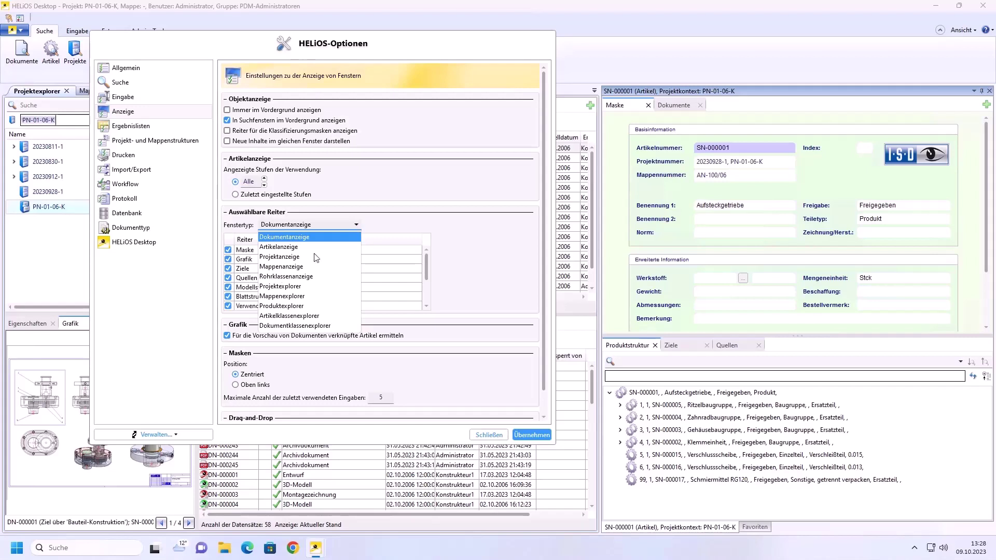
{"action": "left_click", "coordinate": [293, 286]}
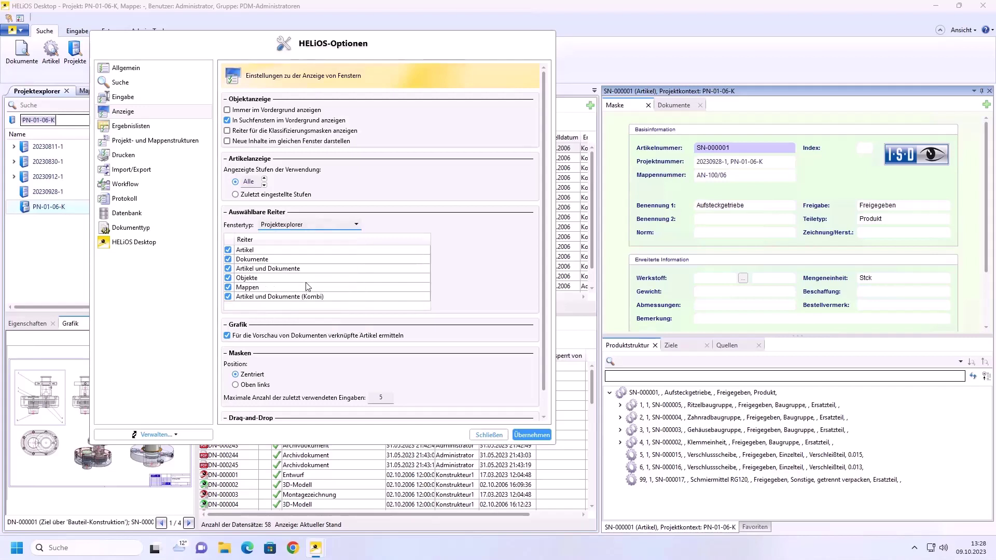
{"action": "left_click", "coordinate": [229, 279]}
{"action": "left_click", "coordinate": [229, 287]}
{"action": "left_click", "coordinate": [528, 436]}
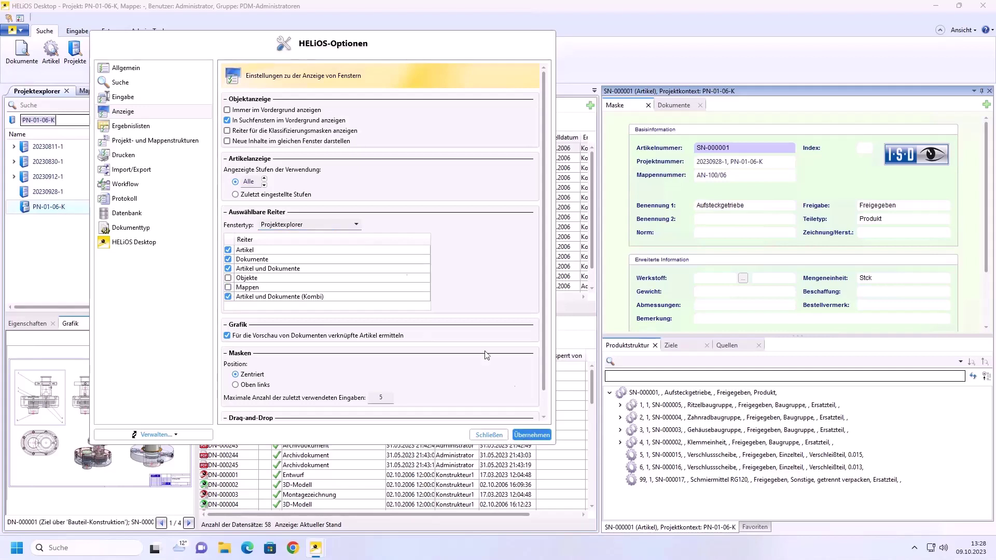
- Disable the selectable tabs Produktstruktur and Verwendete Artikel for the Artikelanzeige window type
{"action": "left_click", "coordinate": [356, 224]}
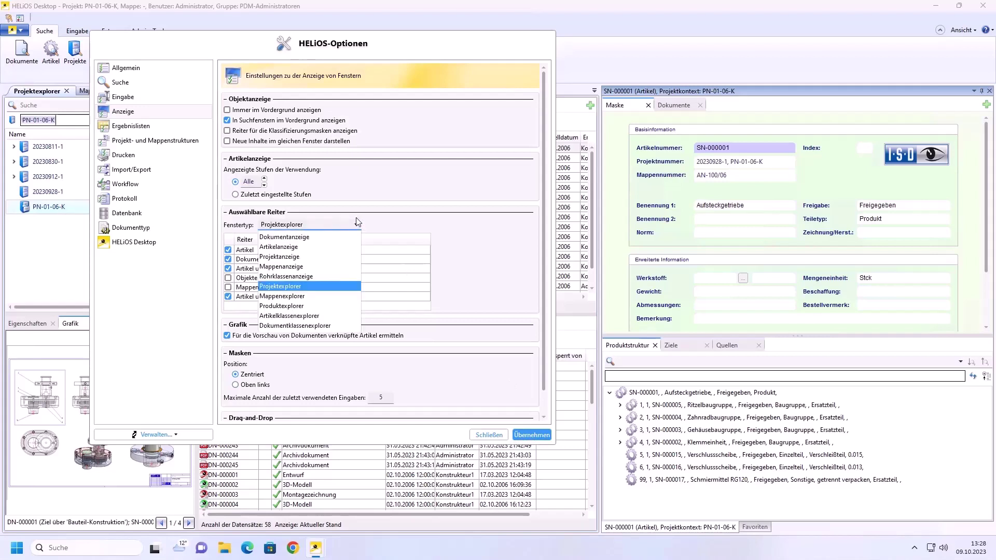
{"action": "left_click", "coordinate": [279, 247]}
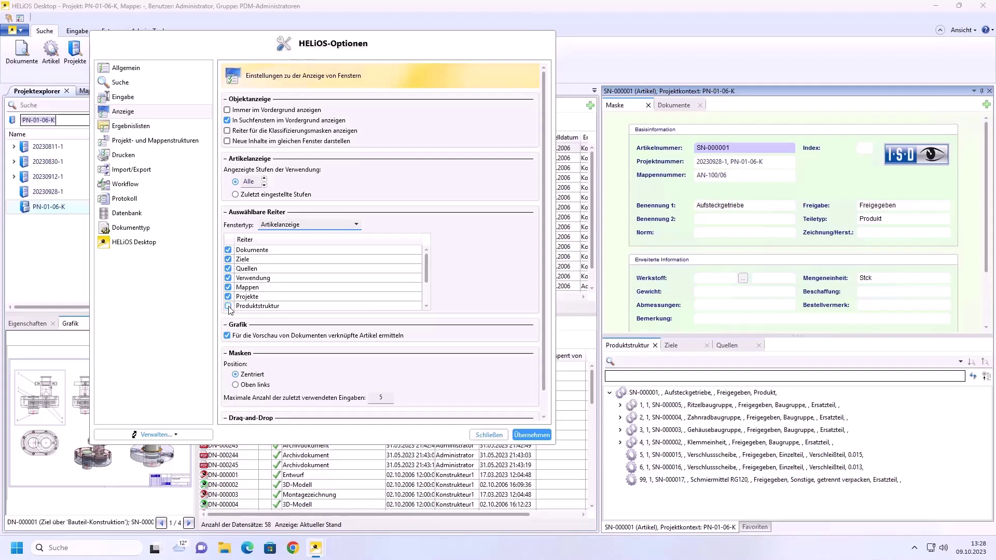
{"action": "scroll", "coordinate": [229, 304], "scroll_direction": "down", "scroll_amount": 2}
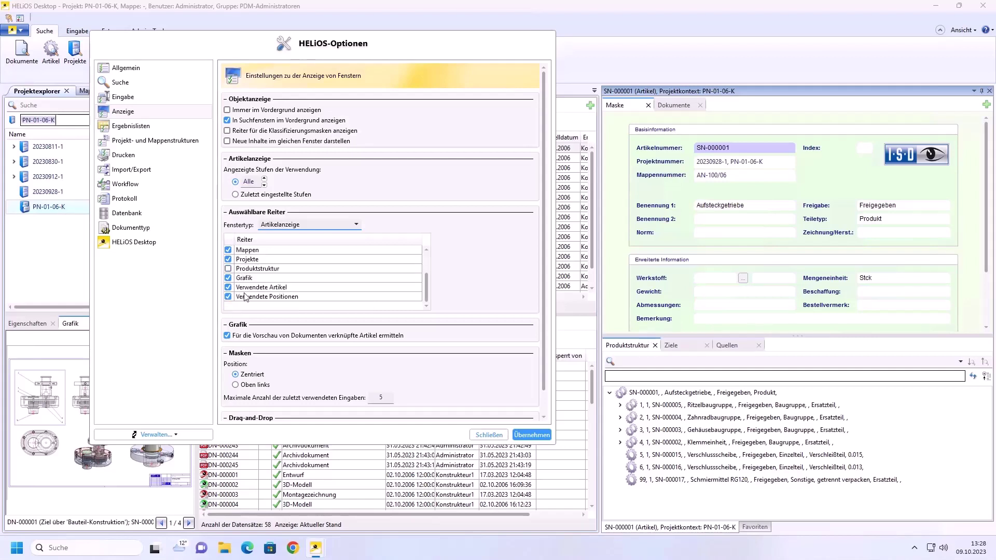
{"action": "left_click", "coordinate": [228, 288]}
- In the search options, stop offering searches in subordinate projects and folders for both Dokumentsuche and Artikelsuche
{"action": "left_click", "coordinate": [158, 89]}
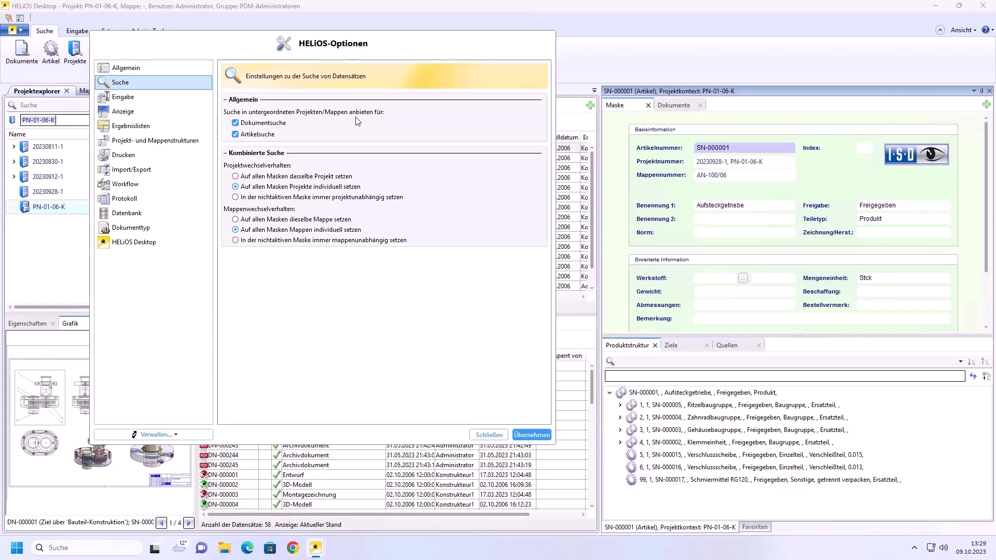
{"action": "left_click", "coordinate": [235, 122]}
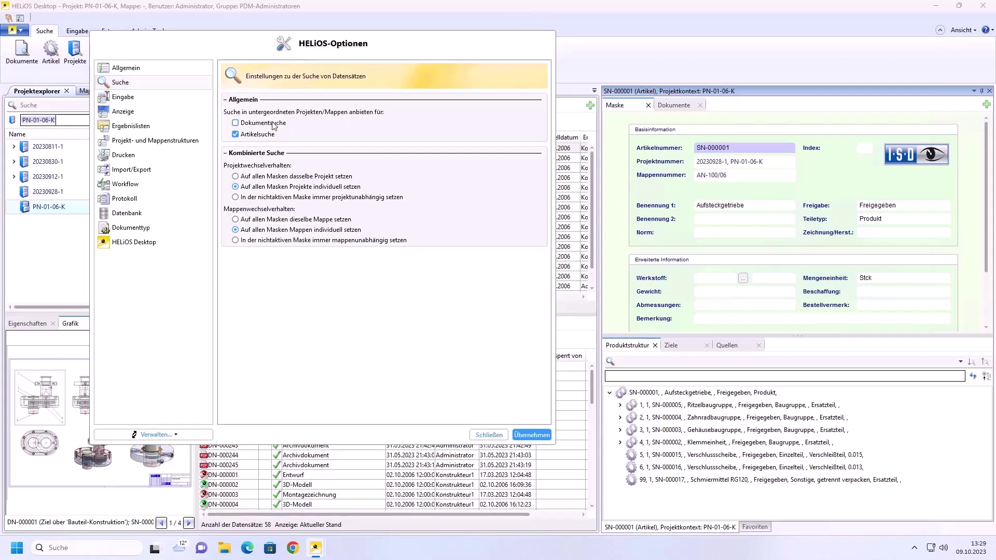
{"action": "left_click", "coordinate": [236, 135]}
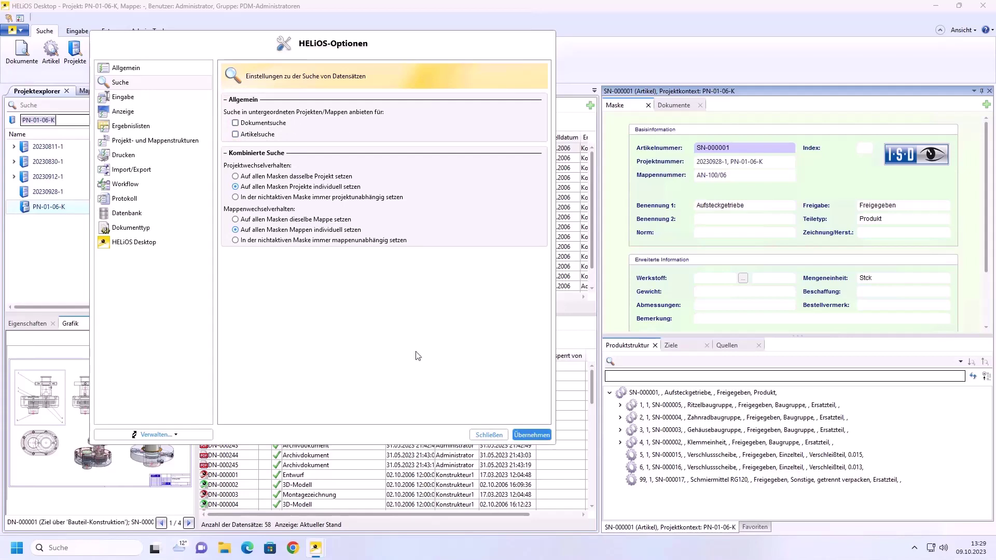
- In the general options, disable classification of documents and of articles, and close the options
{"action": "left_click", "coordinate": [117, 67]}
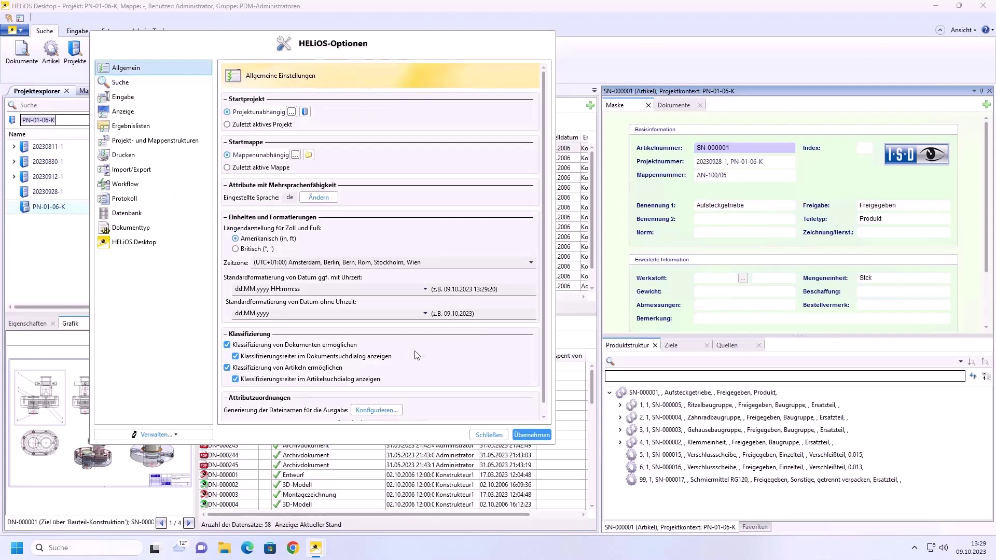
{"action": "scroll", "coordinate": [429, 338], "scroll_direction": "down", "scroll_amount": 1}
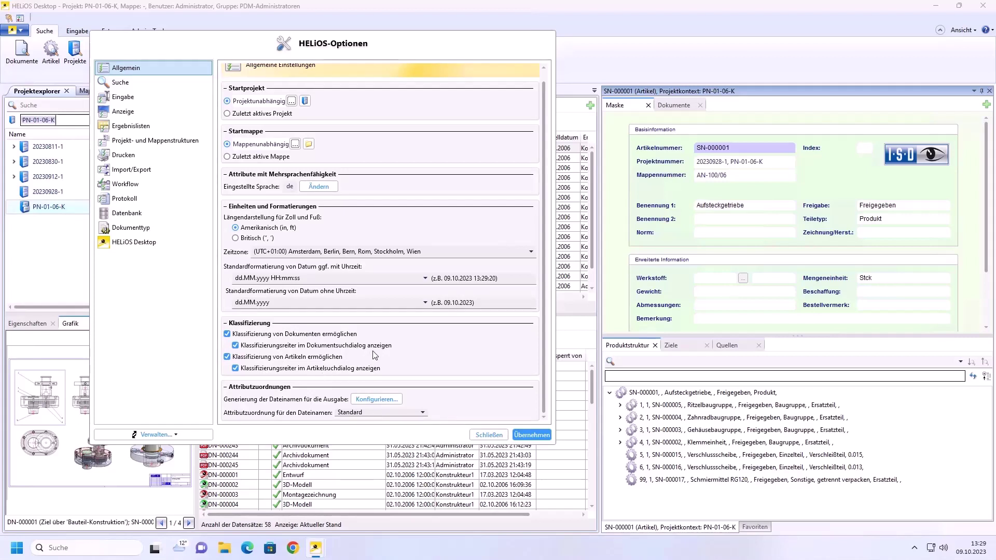
{"action": "left_click", "coordinate": [227, 334]}
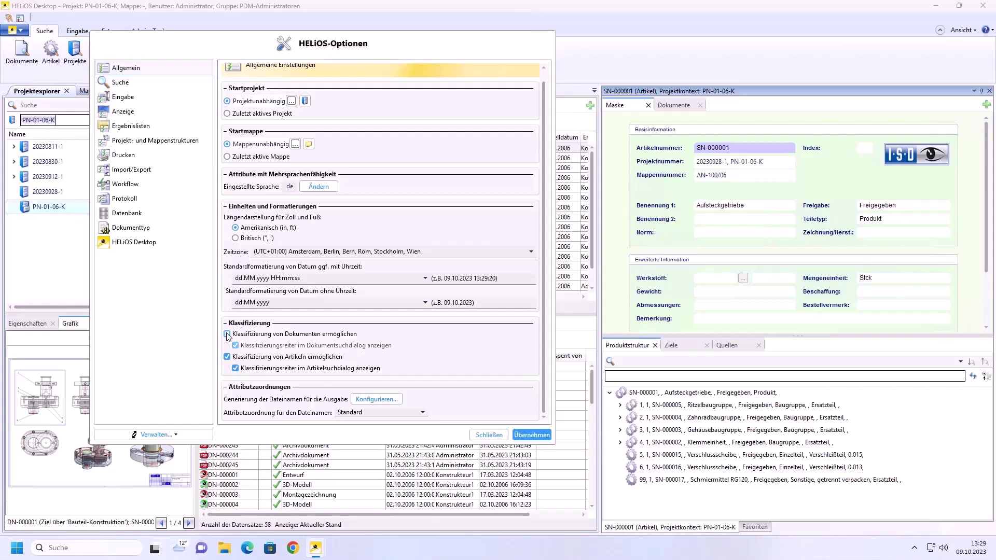
{"action": "left_click", "coordinate": [227, 357]}
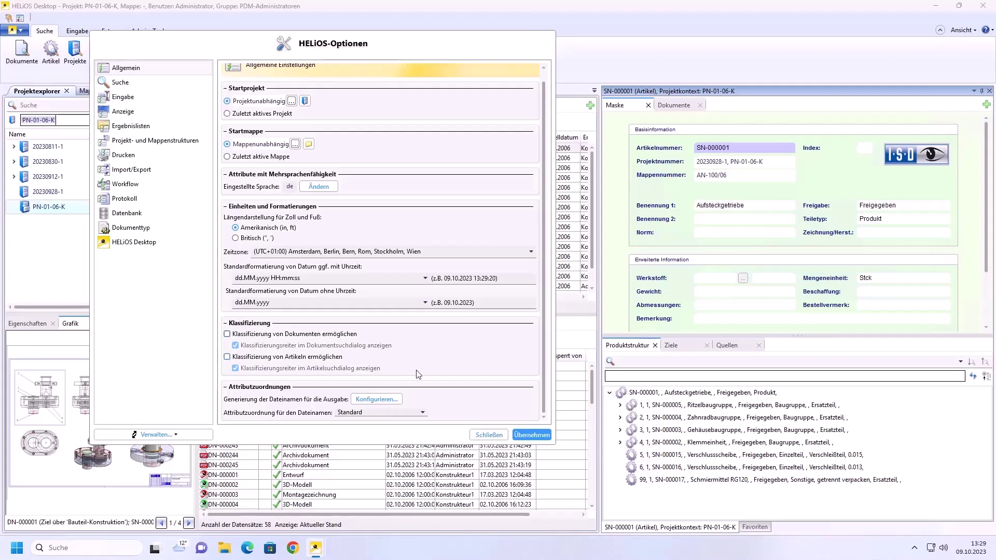
{"action": "left_click", "coordinate": [490, 435]}
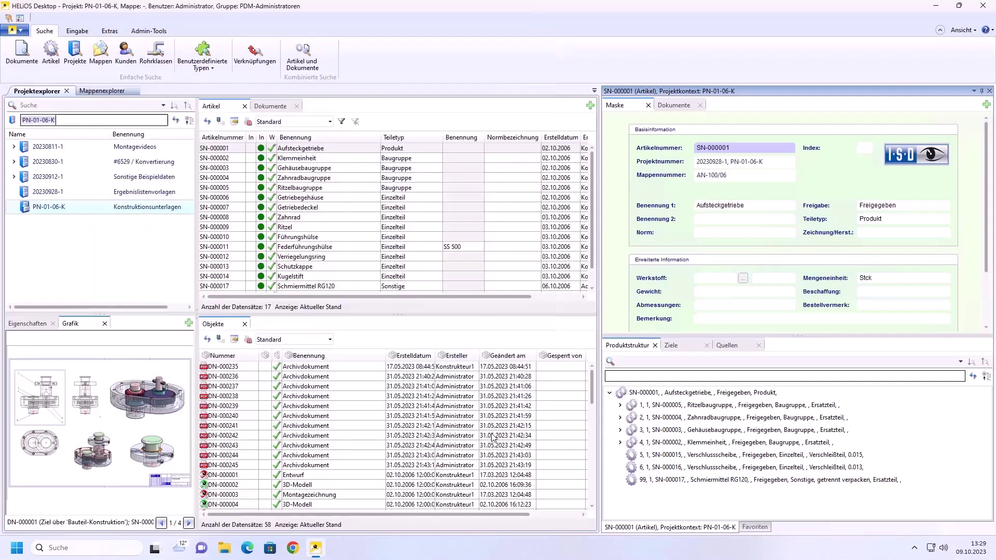
- Restart HELiOS Desktop with a fresh login and open project PN-01-06-K
{"action": "left_click", "coordinate": [985, 6]}
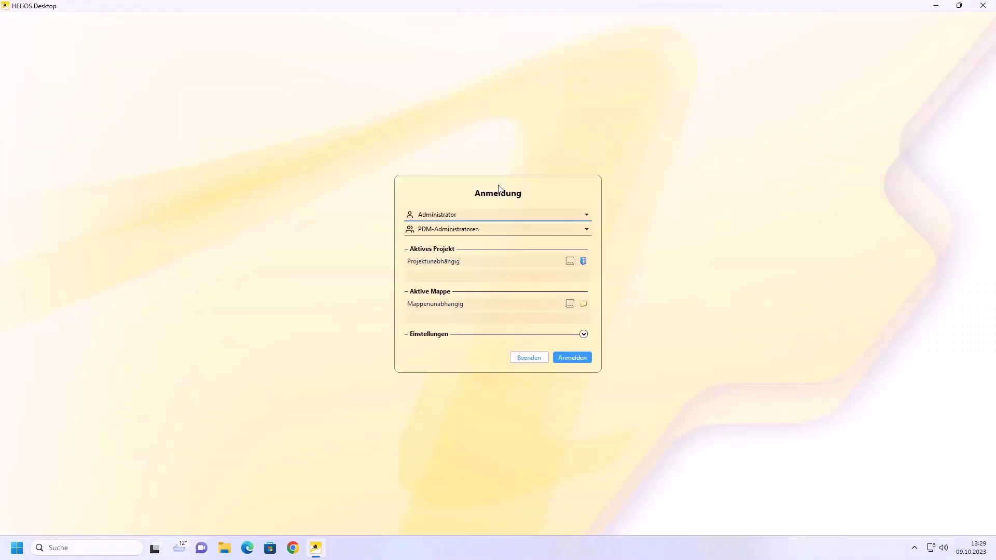
{"action": "left_click", "coordinate": [572, 357]}
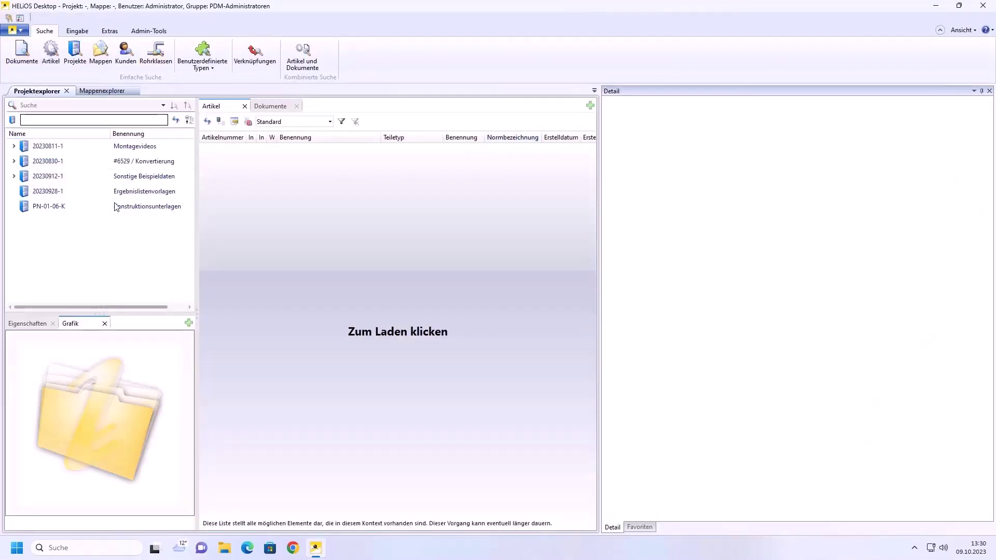
{"action": "left_click", "coordinate": [137, 207]}
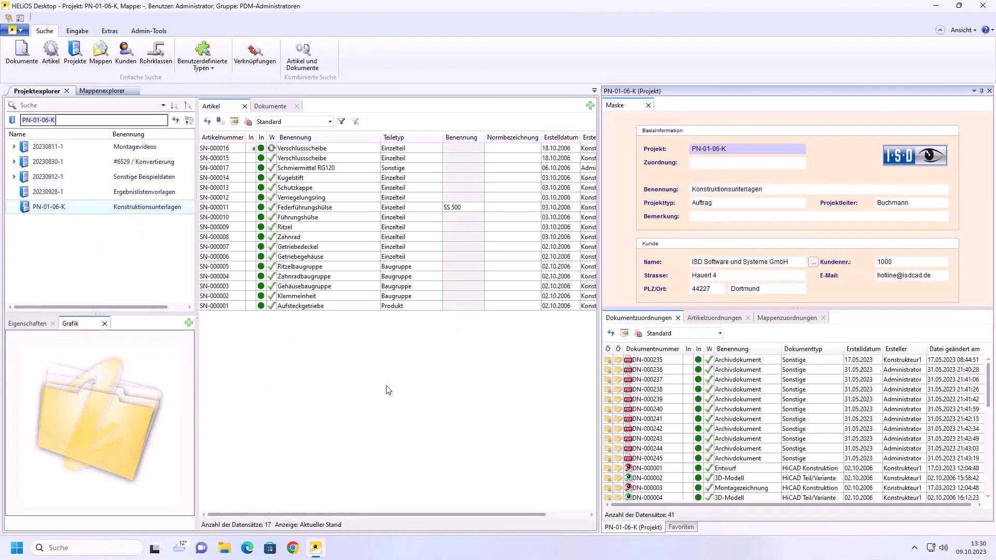
- Check which tabs can still be added to the project's article list and to the detail window of article SN-000016
{"action": "left_click", "coordinate": [590, 106]}
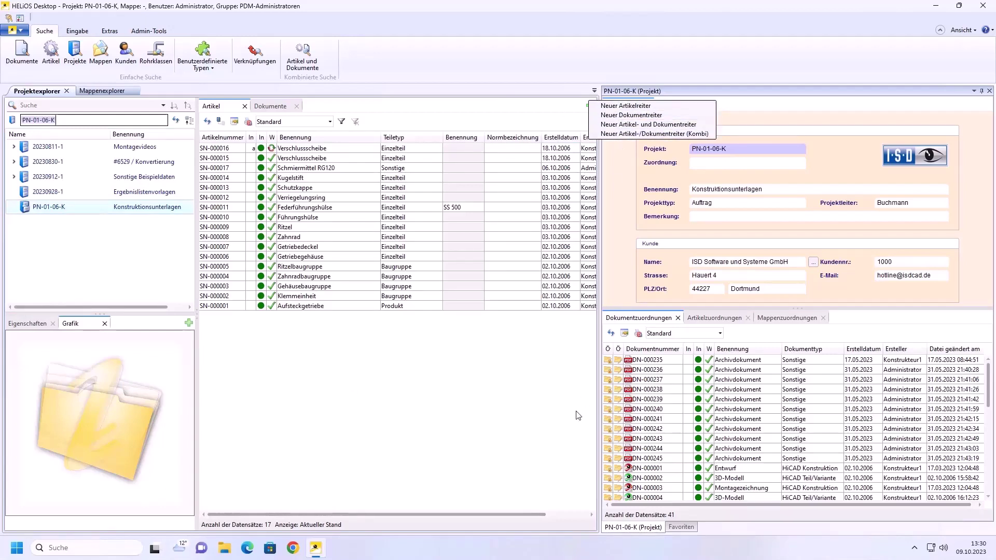
{"action": "left_click", "coordinate": [337, 152]}
{"action": "left_click", "coordinate": [336, 150]}
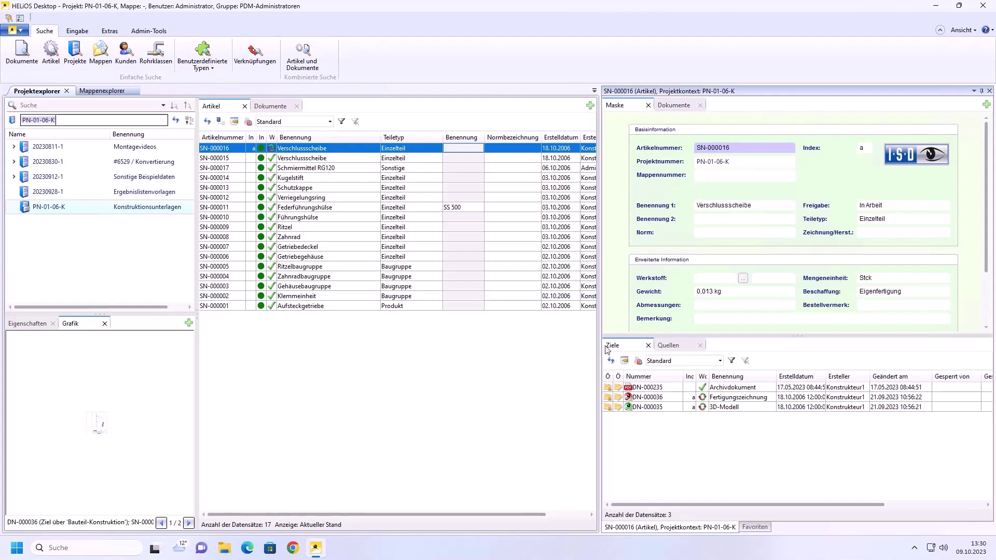
{"action": "left_click", "coordinate": [986, 104]}
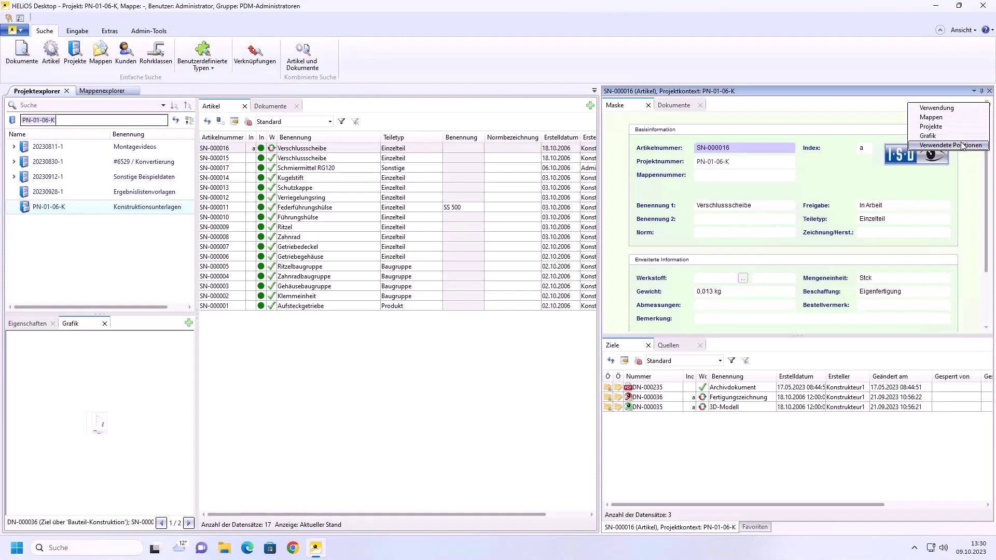
{"action": "left_click", "coordinate": [490, 65]}
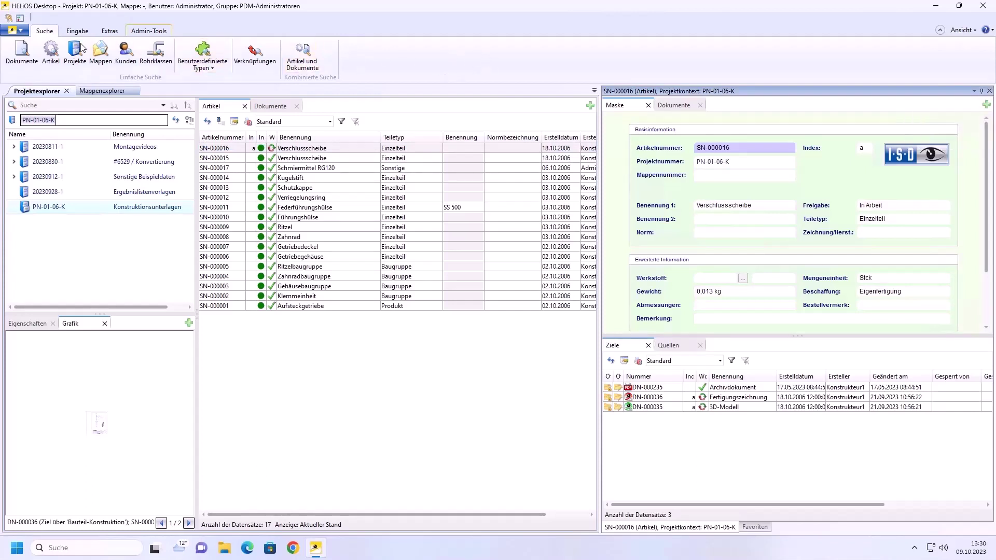
- Open the article search to check its remaining tabs and the project and folder search controls, and close it
{"action": "left_click", "coordinate": [52, 56]}
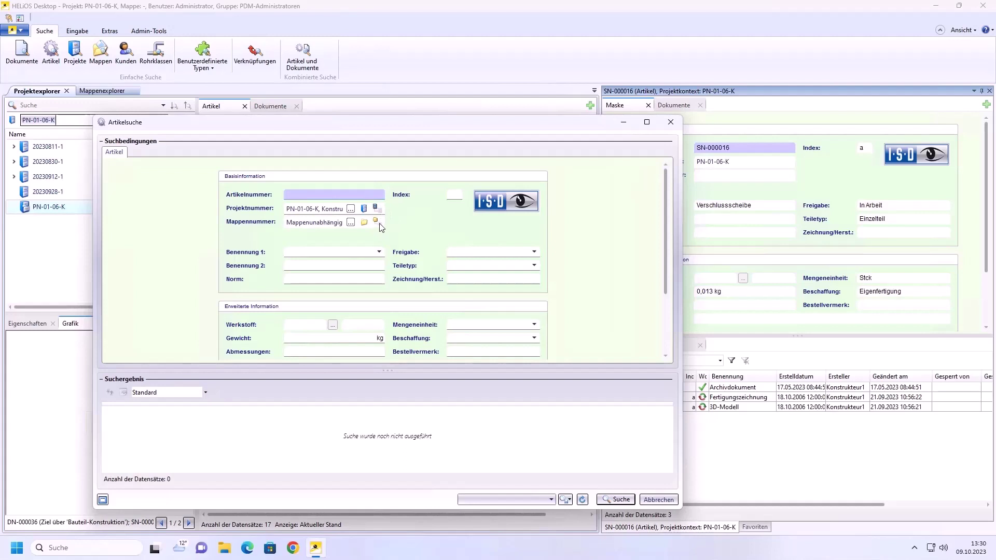
{"action": "left_click", "coordinate": [377, 223]}
{"action": "left_click", "coordinate": [671, 122]}
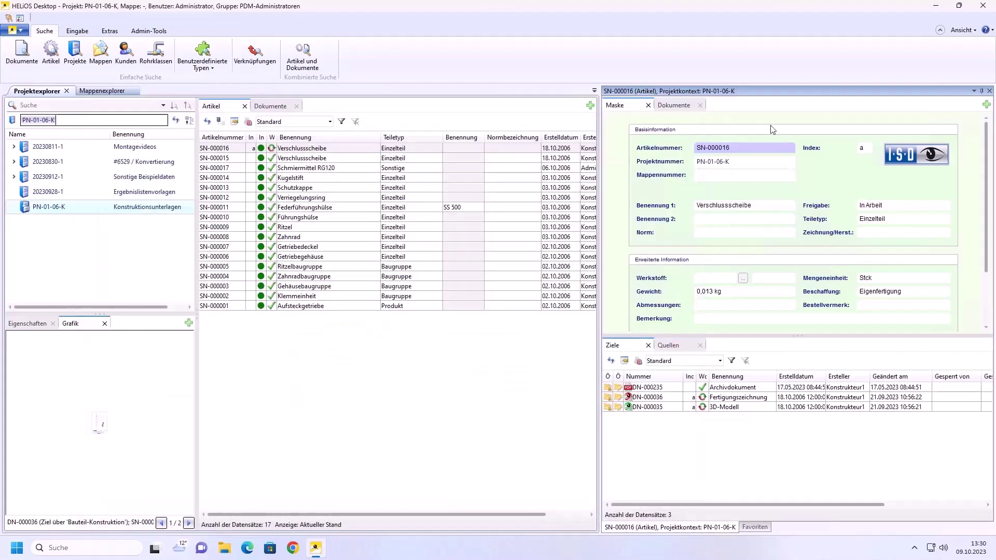
- View the list of windows that can be shown or hidden in the workspace, and close it without changes
{"action": "left_click", "coordinate": [965, 30]}
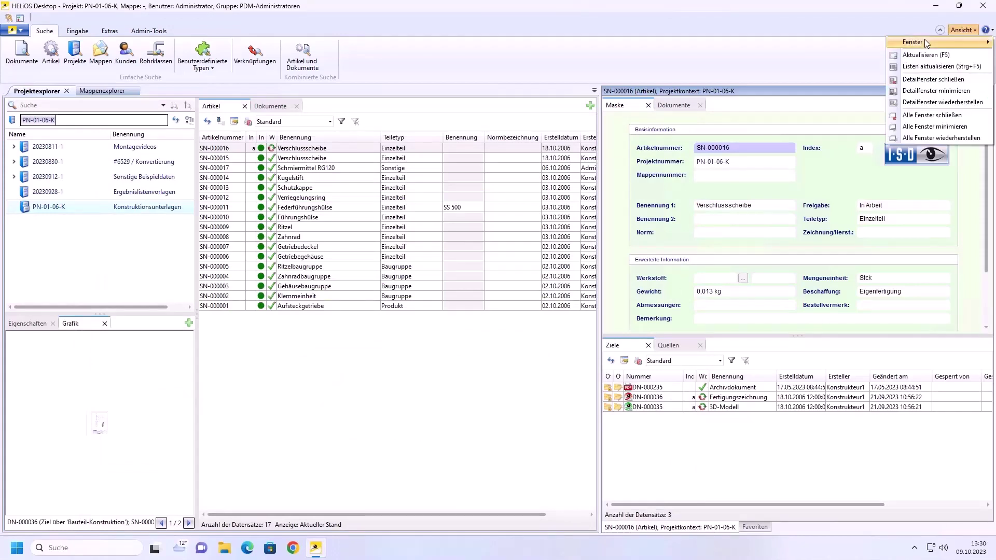
{"action": "mouse_move", "coordinate": [926, 43]}
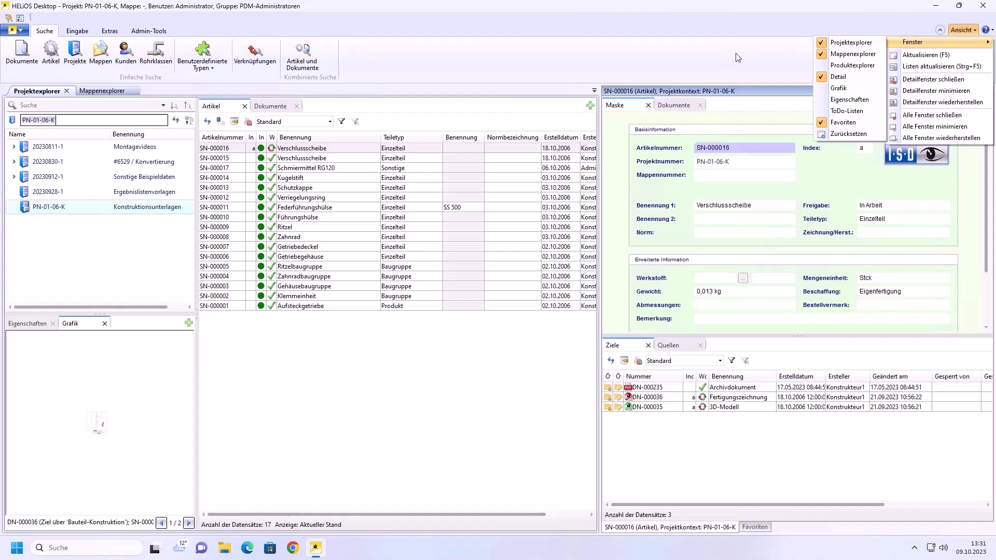
{"action": "left_click", "coordinate": [681, 61]}
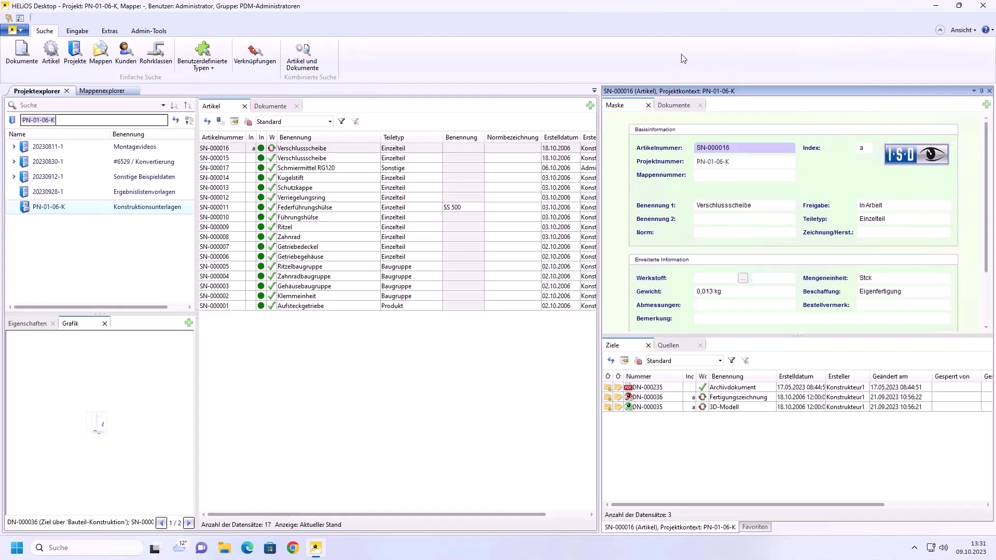